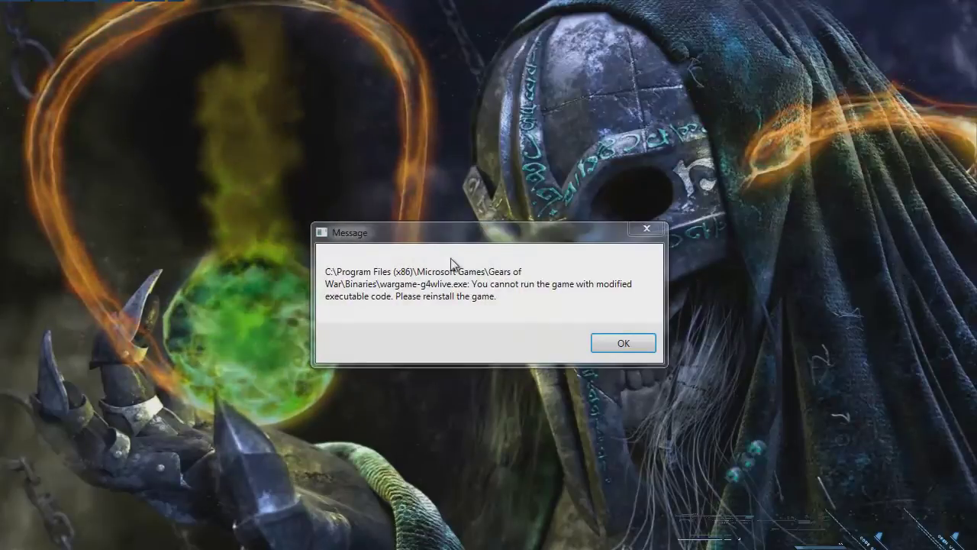
- Move the Gears of War 'modified executable code' error aside, then dismiss it with OK
left_click_drag(421, 233, 474, 238)
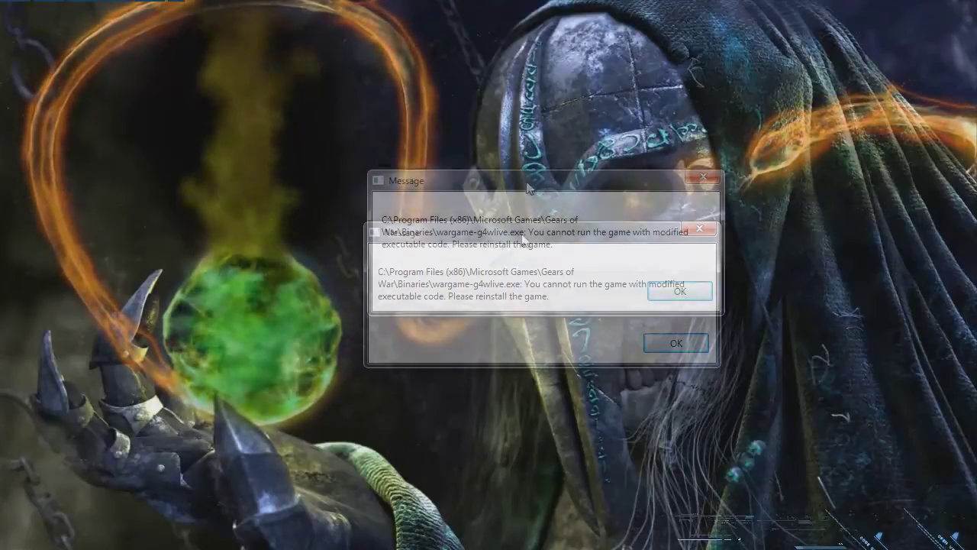
left_click_drag(524, 243, 536, 155)
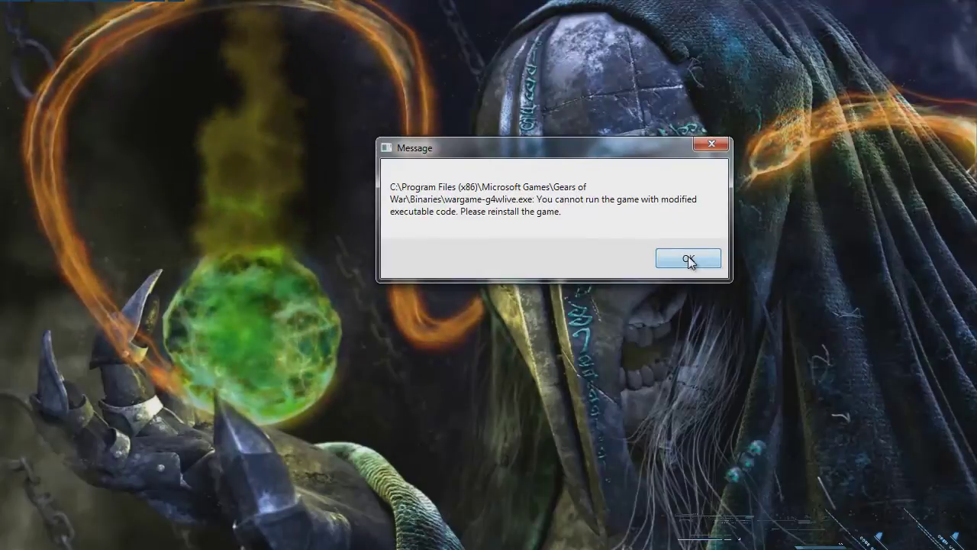
left_click(689, 260)
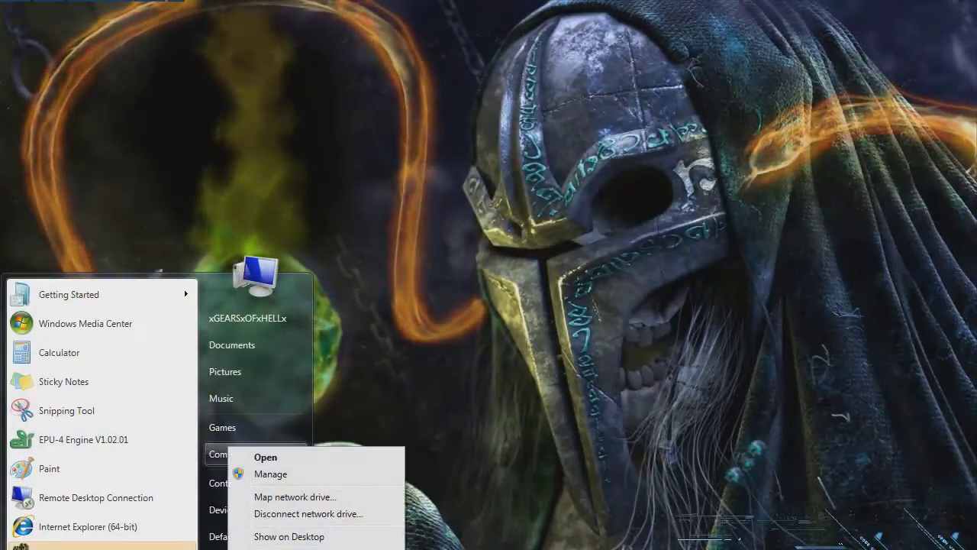
- Bring up the Start menu options for Computer
left_click(271, 471)
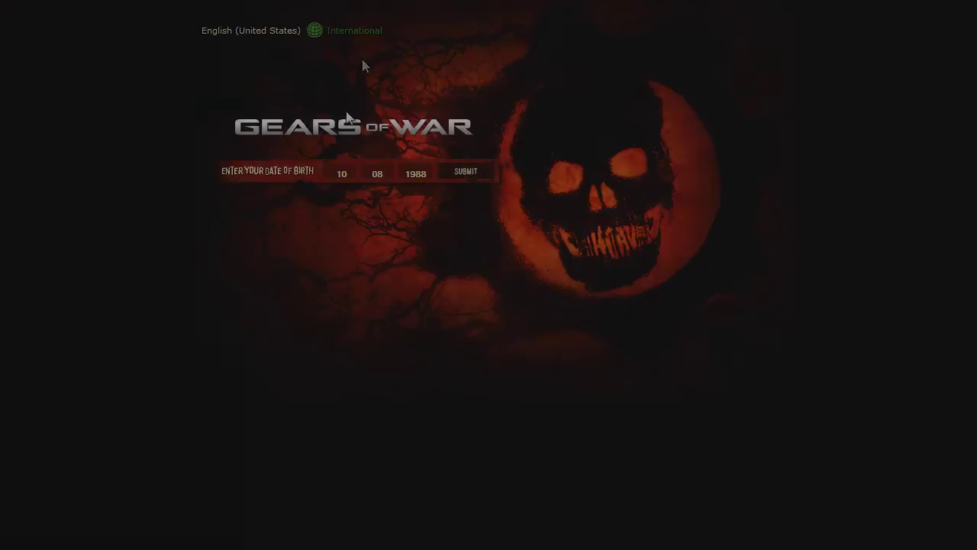
mouse_move(587, 136)
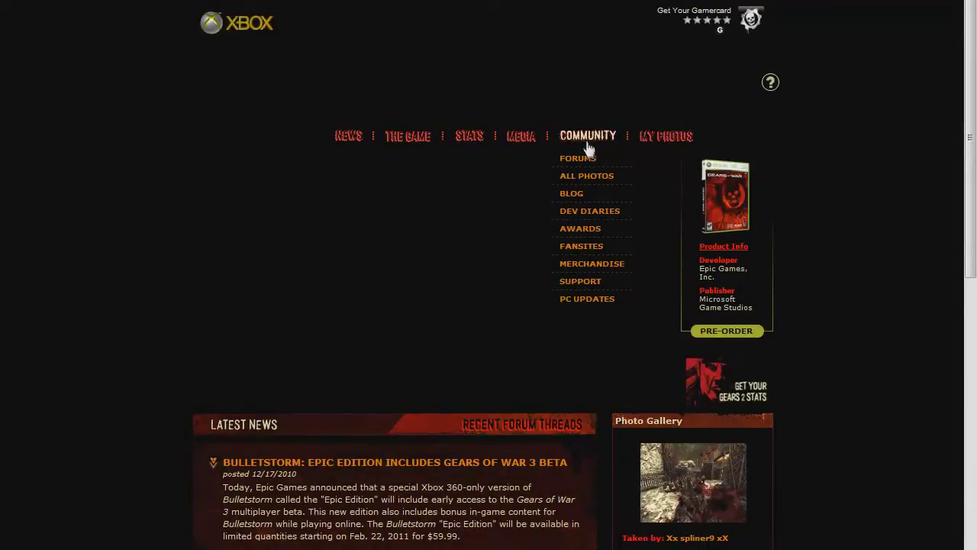
- From PC Updates, download the English update GearsPC_TU3_Microsoft.exe and save it
left_click(573, 299)
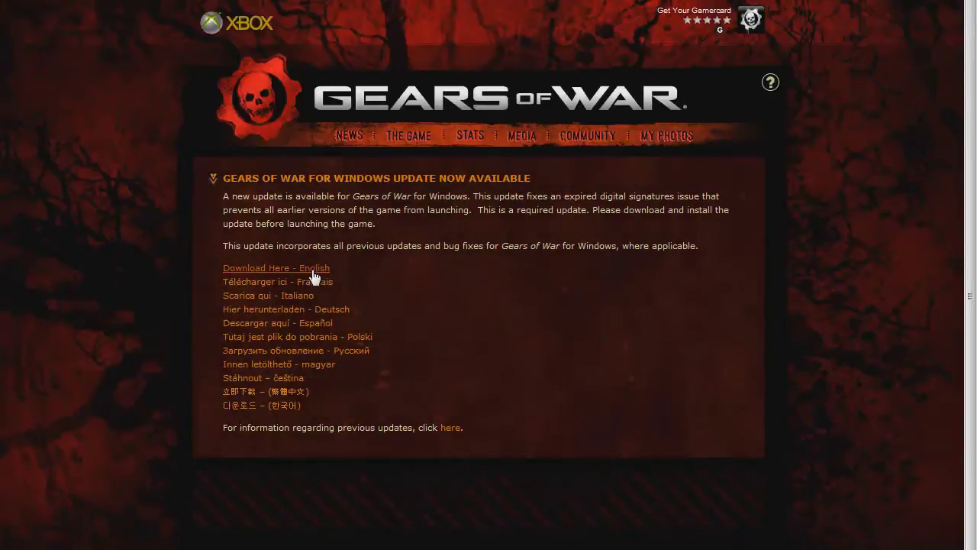
left_click(321, 272)
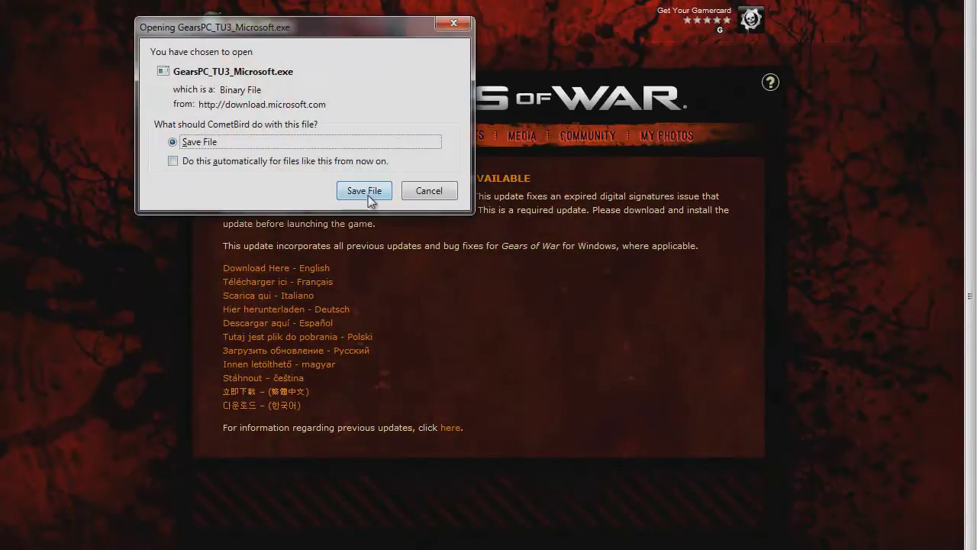
left_click(368, 192)
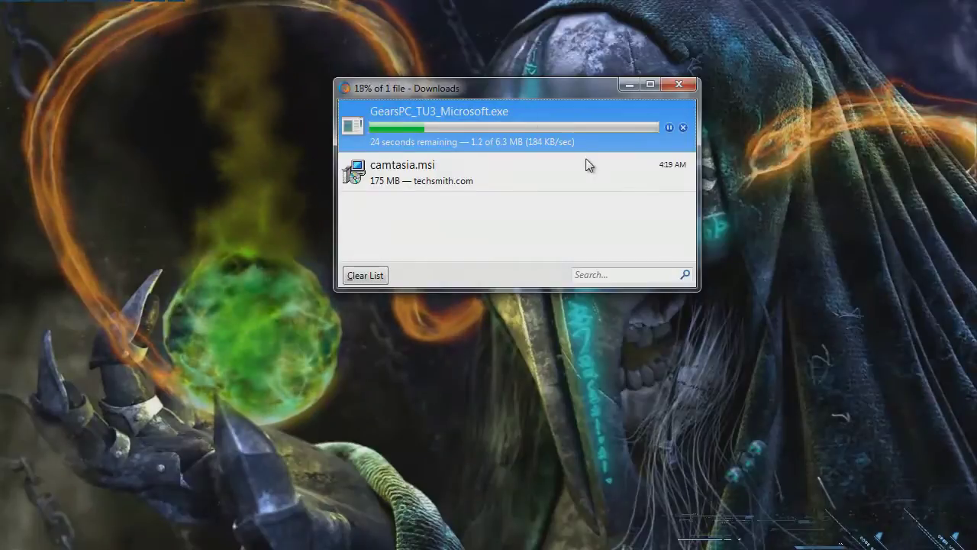
- Clear the old download list and open Computer Properties, confirming 64-bit Windows 7 Ultimate
left_click(377, 274)
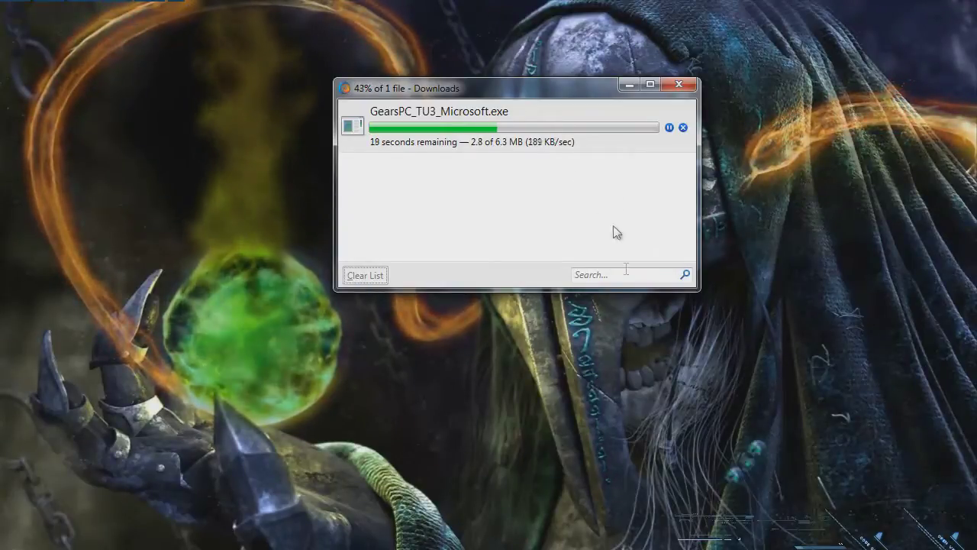
left_click_drag(526, 96, 471, 19)
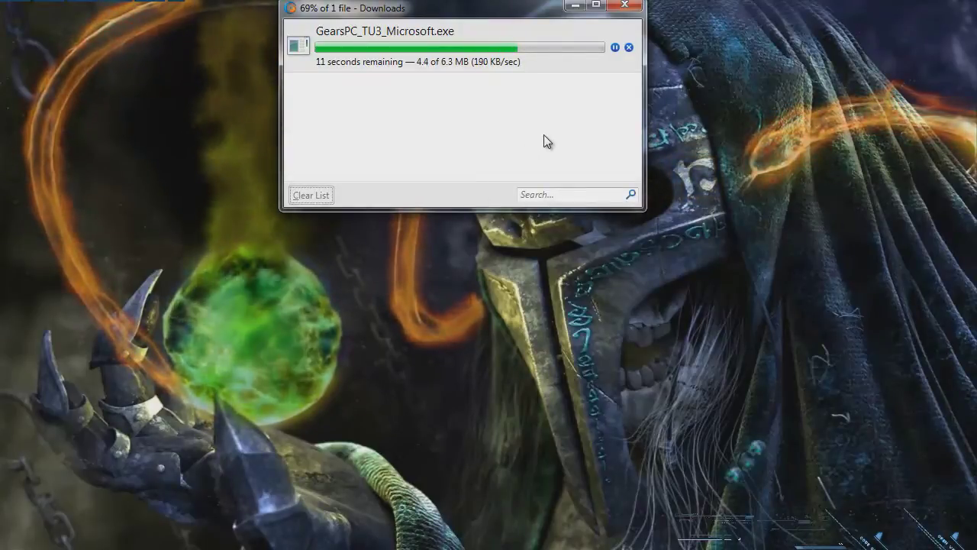
key("super")
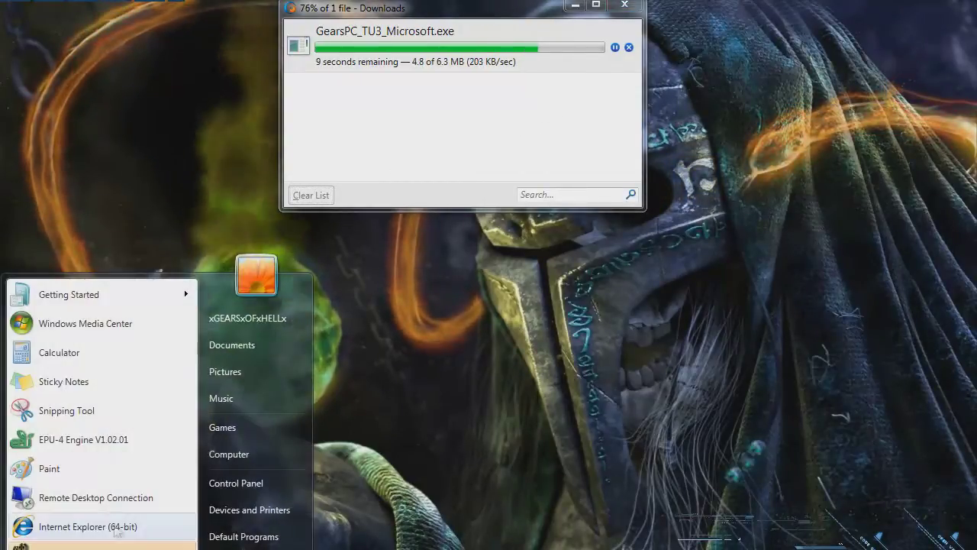
right_click(209, 455)
key("r")
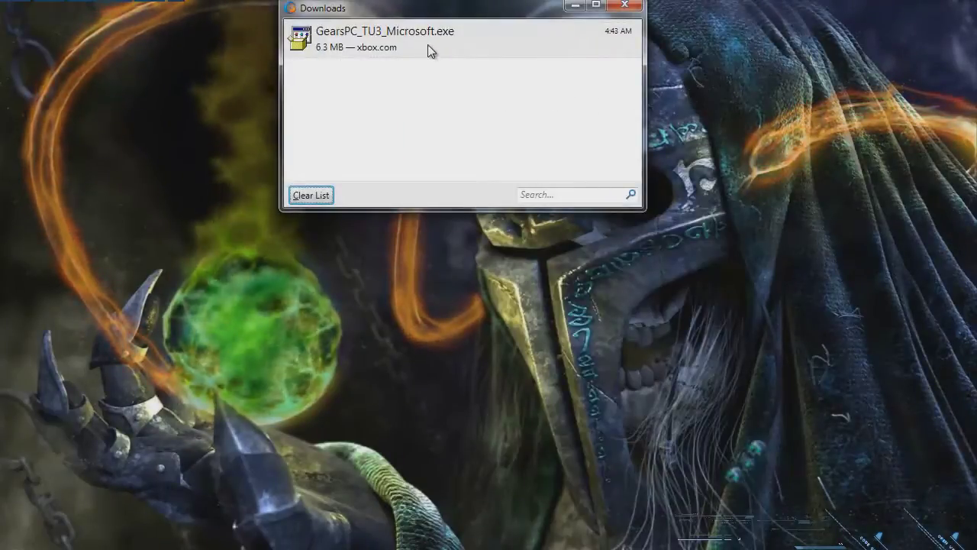
- Run the downloaded GearsPC_TU3_Microsoft update from the downloads list
right_click(431, 47)
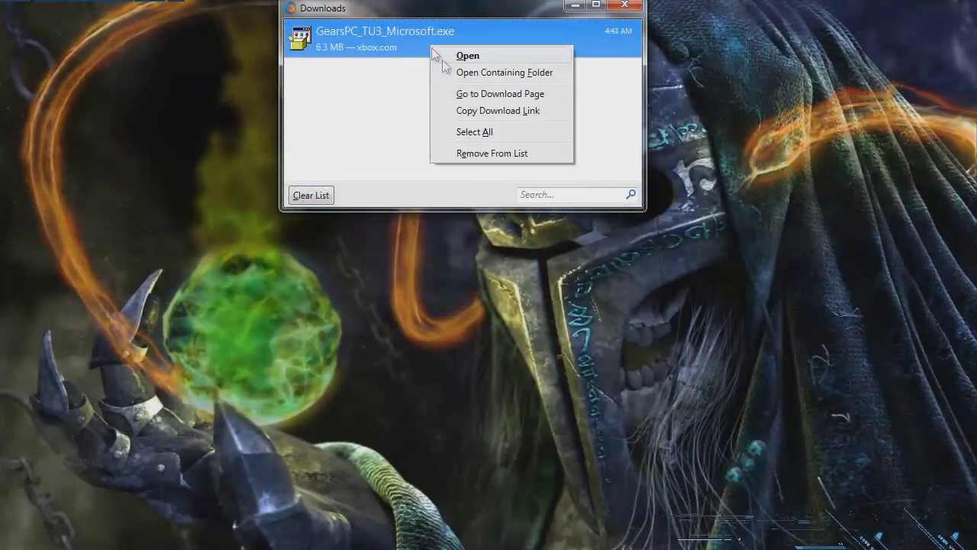
left_click(461, 58)
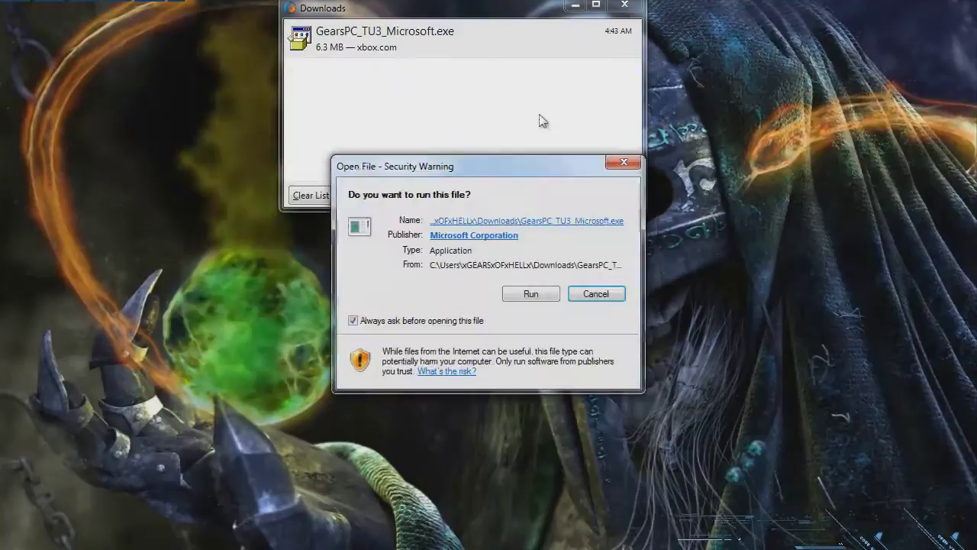
left_click(526, 292)
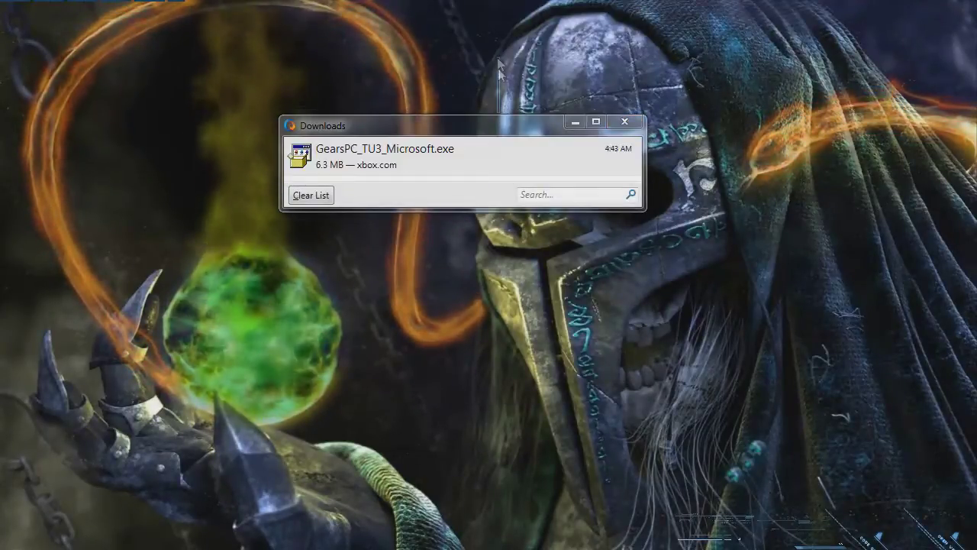
- Copy the update file from its containing folder and paste it onto the desktop
mouse_move(468, 10)
left_mouse_down()
mouse_move(271, 307)
mouse_move(238, 127)
left_mouse_up()
right_click(262, 149)
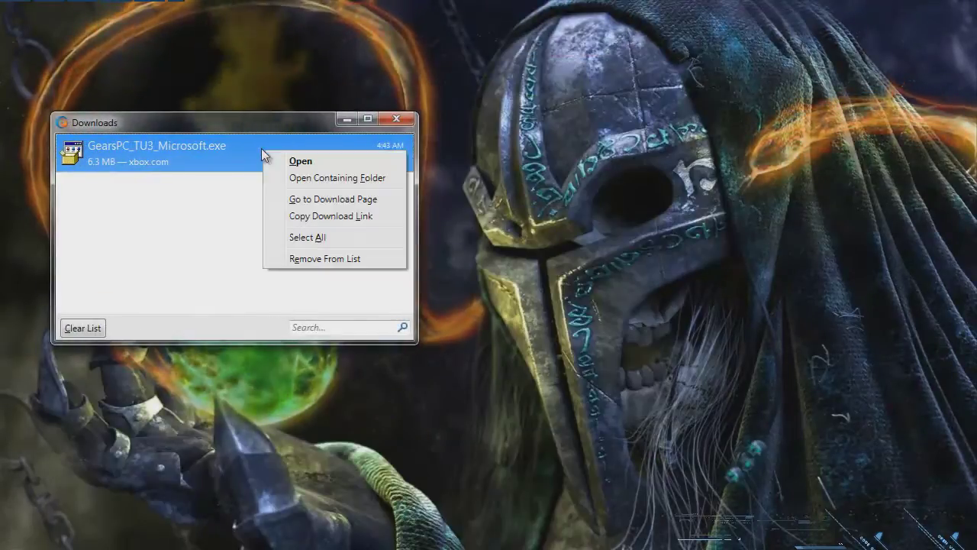
left_click(292, 179)
right_click(422, 222)
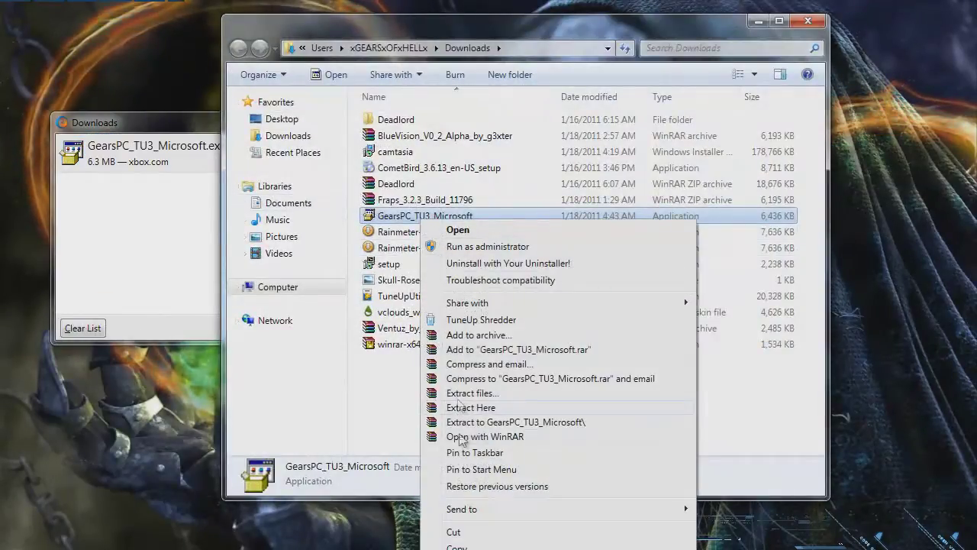
key("Escape")
left_click(807, 21)
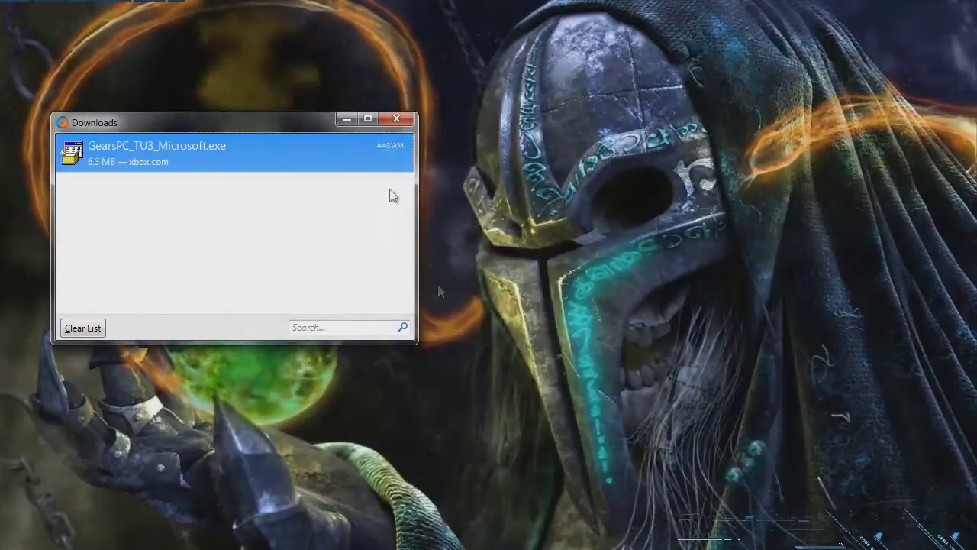
key("alt+F4")
right_click(457, 230)
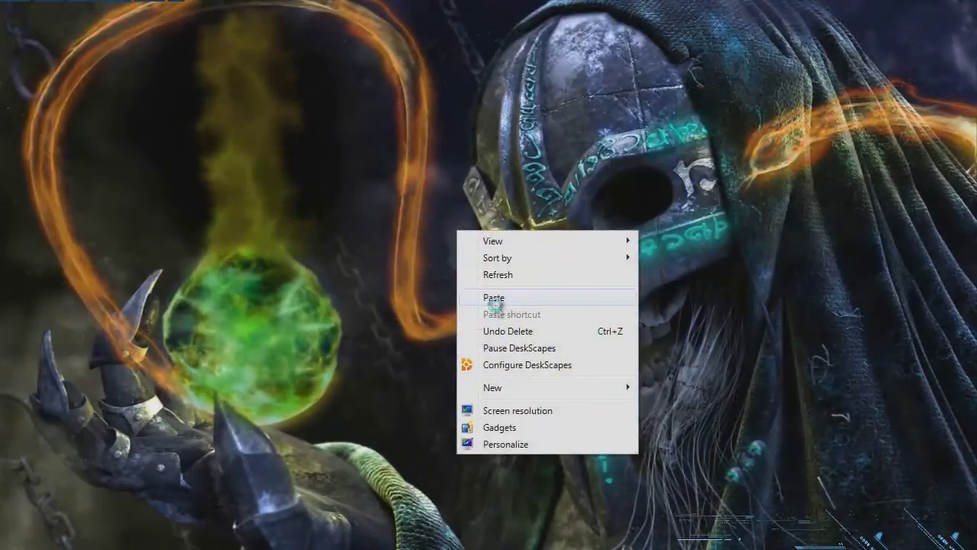
left_click(494, 298)
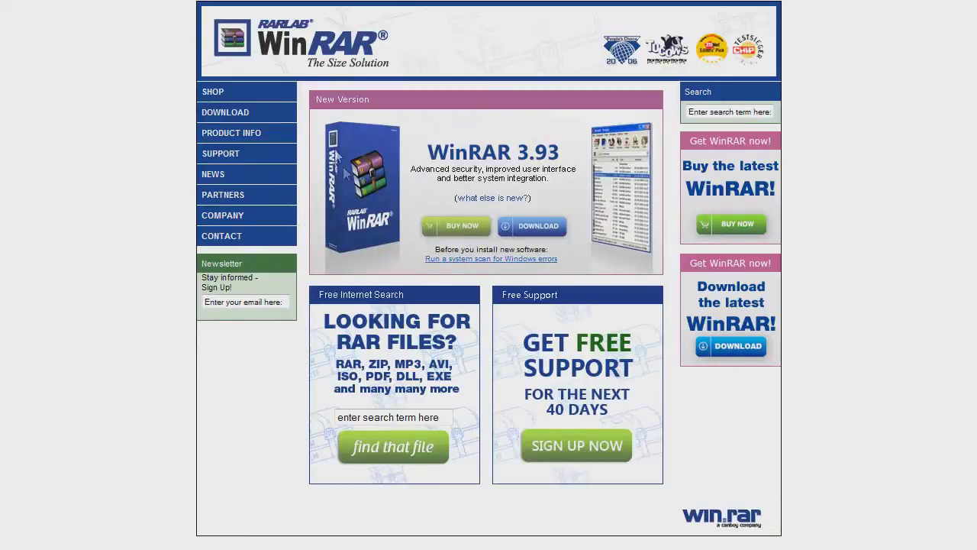
- Browse the WinRAR downloads to the 32/64-bit 4.00 beta and 3.93 rows
scroll(478, 240, "down", 3)
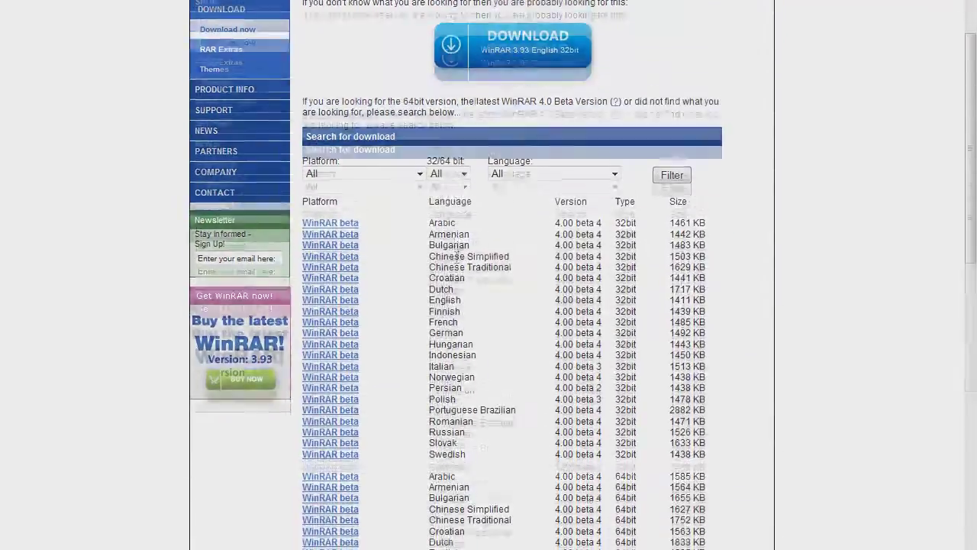
scroll(387, 320, "down", 4)
scroll(353, 172, "up", 3)
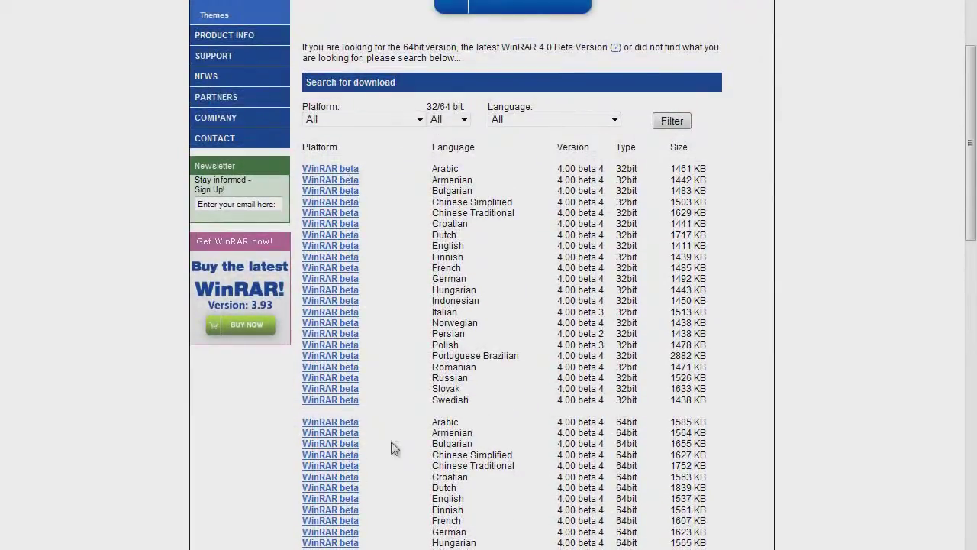
scroll(412, 314, "down", 4)
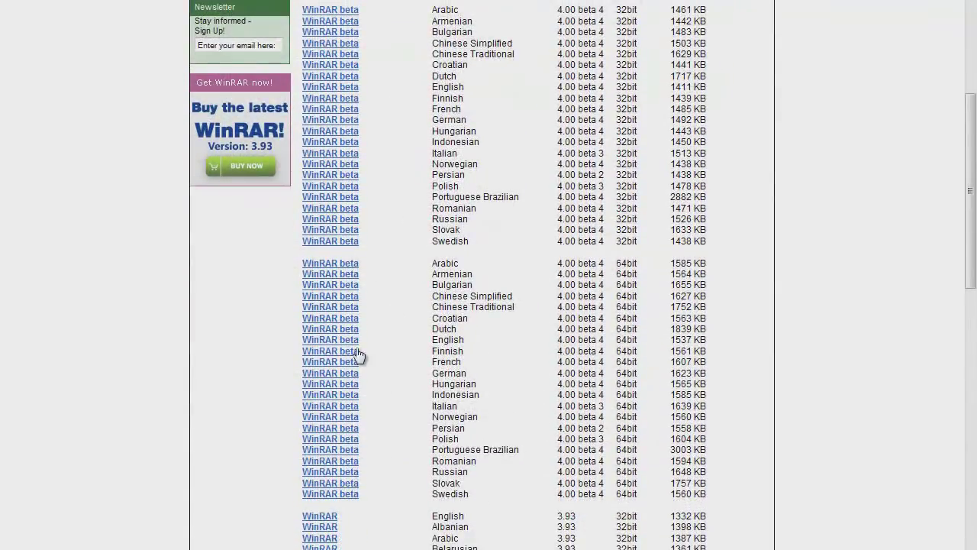
scroll(359, 357, "down", 1)
scroll(458, 344, "up", 3)
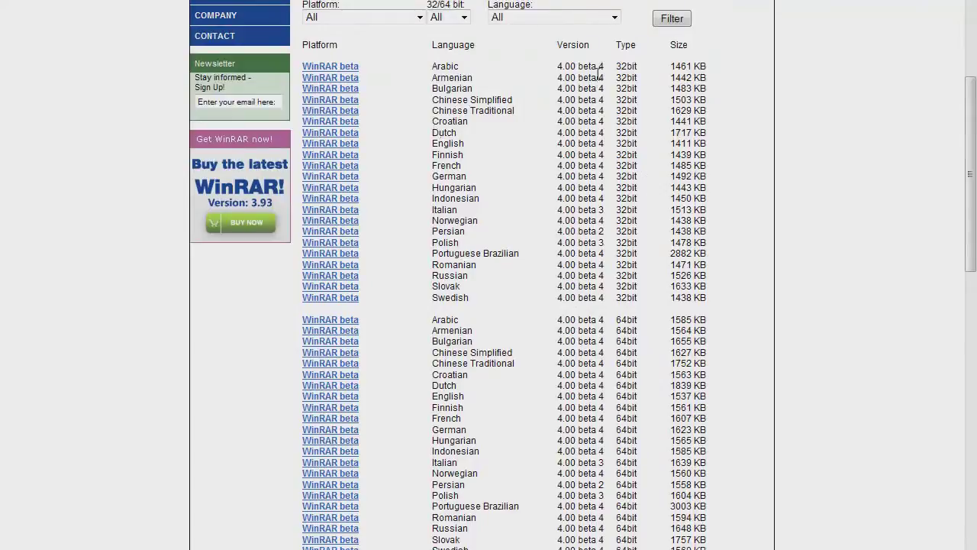
left_click_drag(600, 74, 647, 187)
scroll(618, 304, "down", 1)
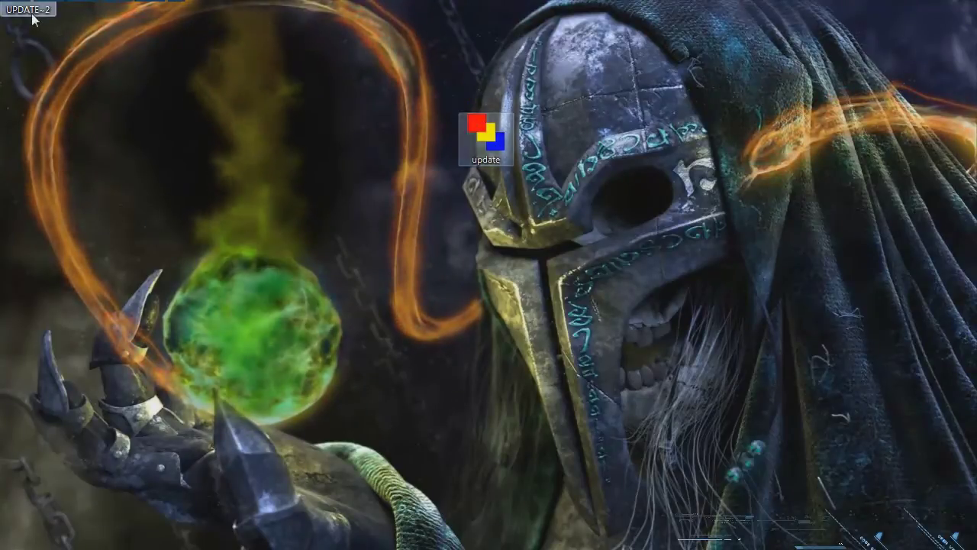
- Place UPDATE~2 beside the update file, close ASUS Update, and select the update file
left_click_drag(32, 13, 596, 149)
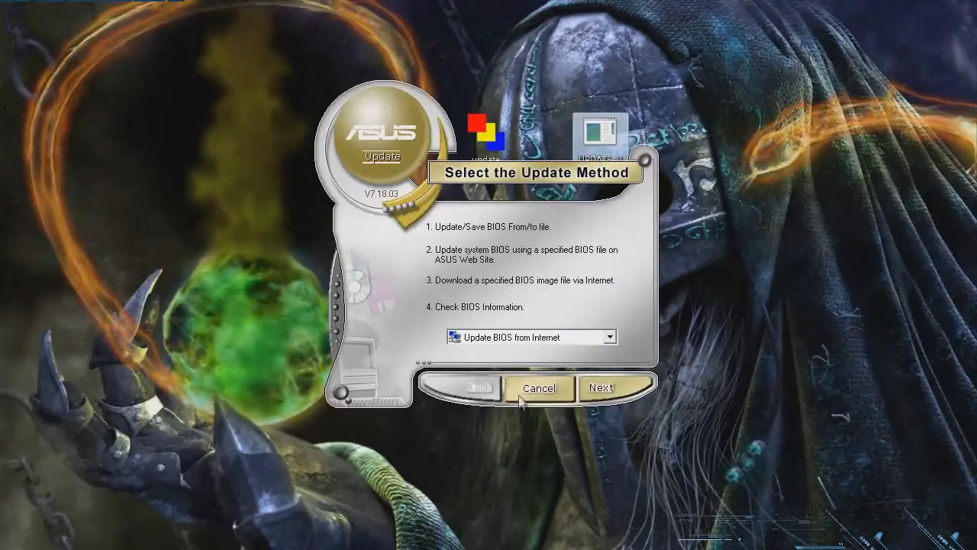
left_click(520, 395)
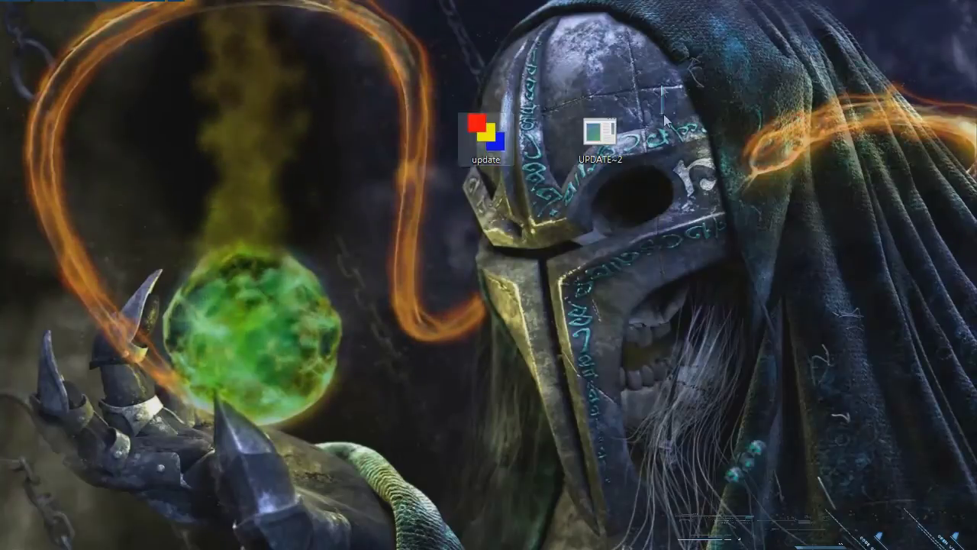
left_click_drag(664, 118, 425, 166)
left_click(487, 138)
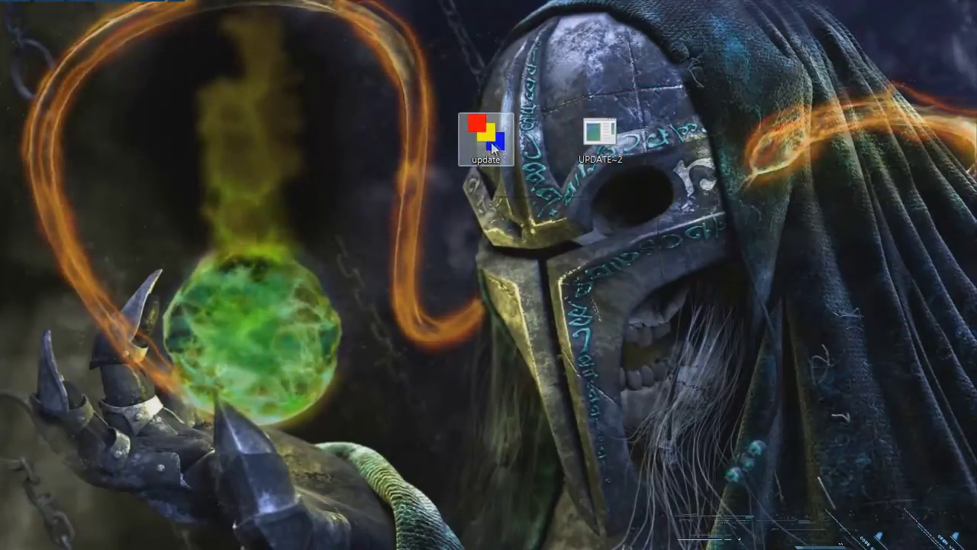
- Run the update patch past the modified-executable error and acknowledge Restart Required
double_click(493, 145)
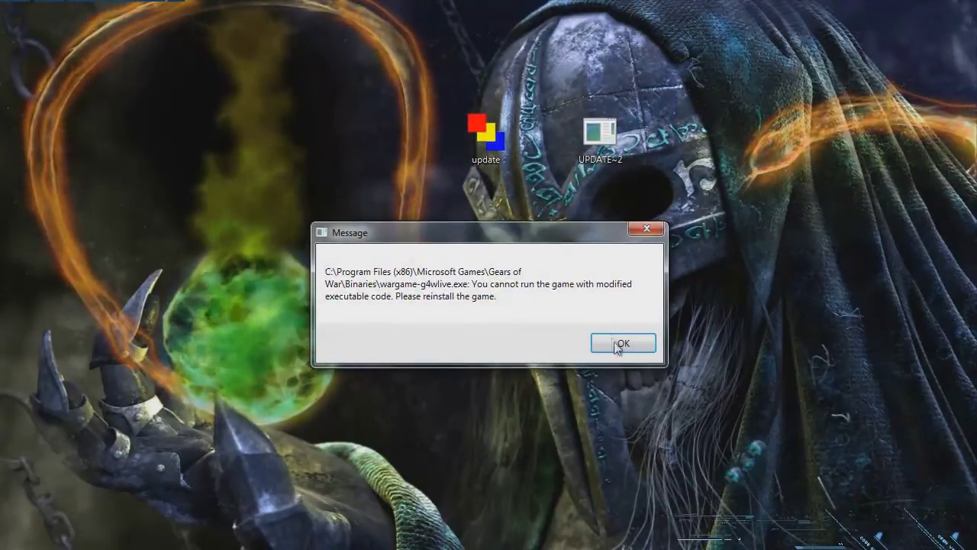
left_click(617, 346)
double_click(496, 132)
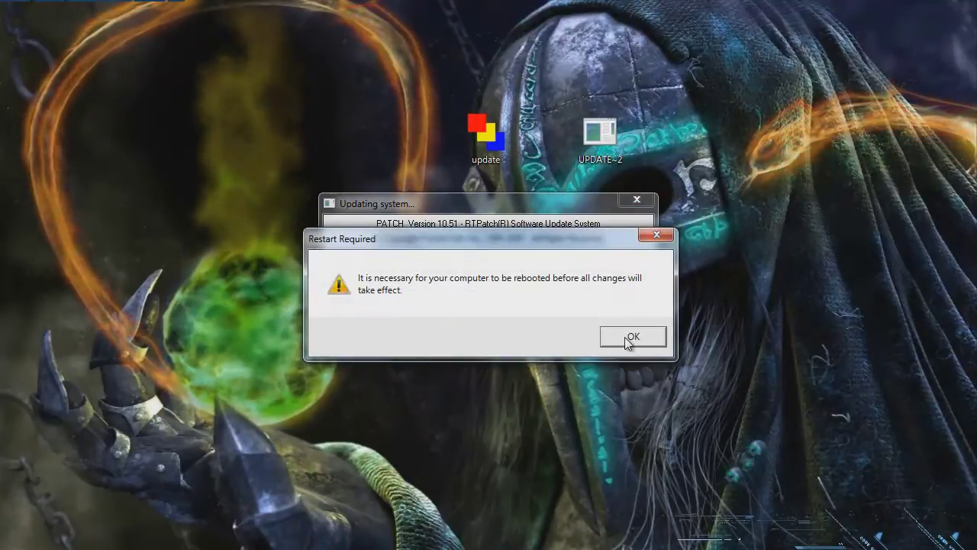
left_click(626, 340)
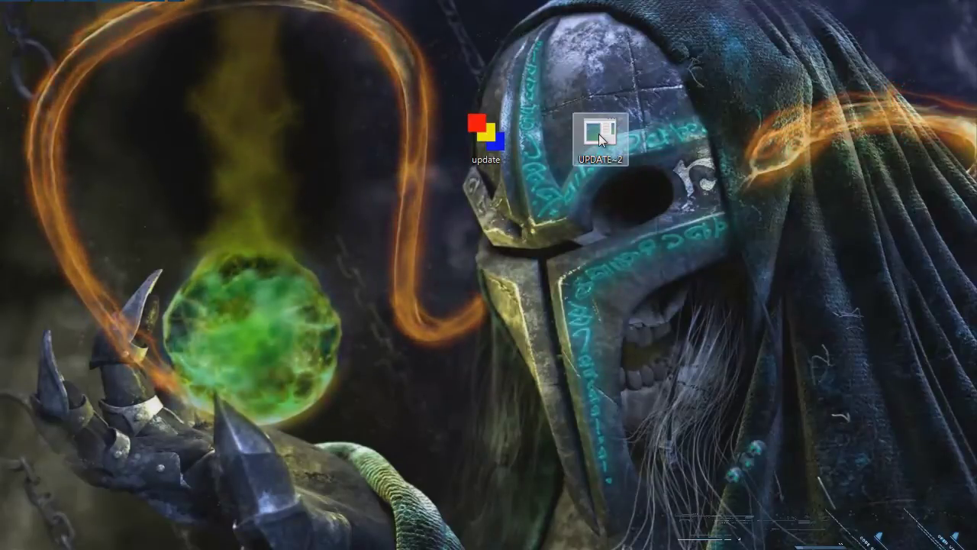
- Run UPDATE~2 from the desktop and close its finished console window
double_click(600, 137)
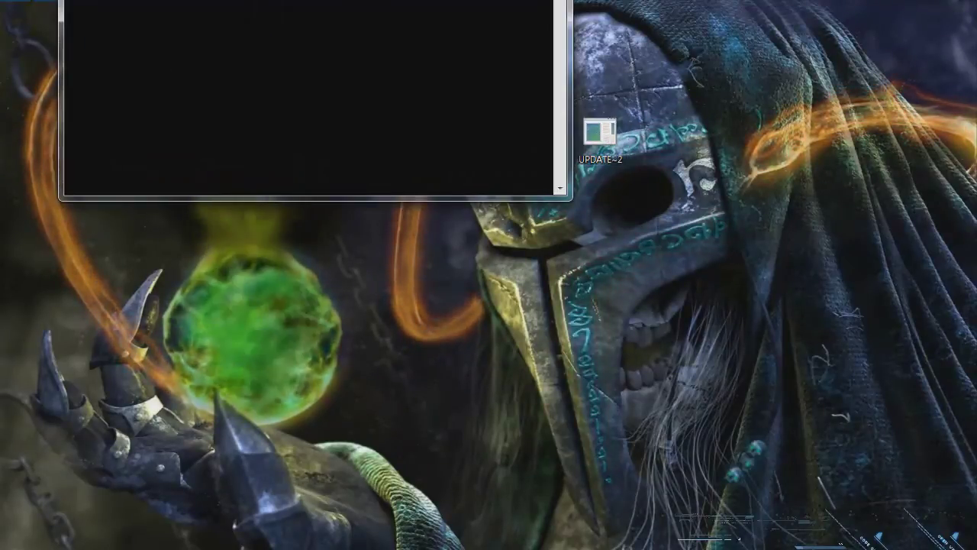
left_click_drag(284, 1, 464, 174)
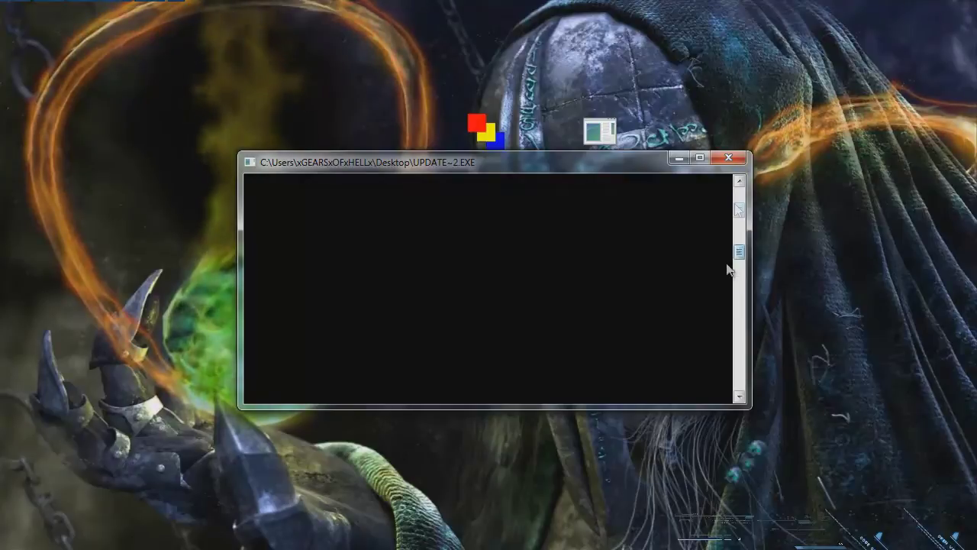
left_click(729, 158)
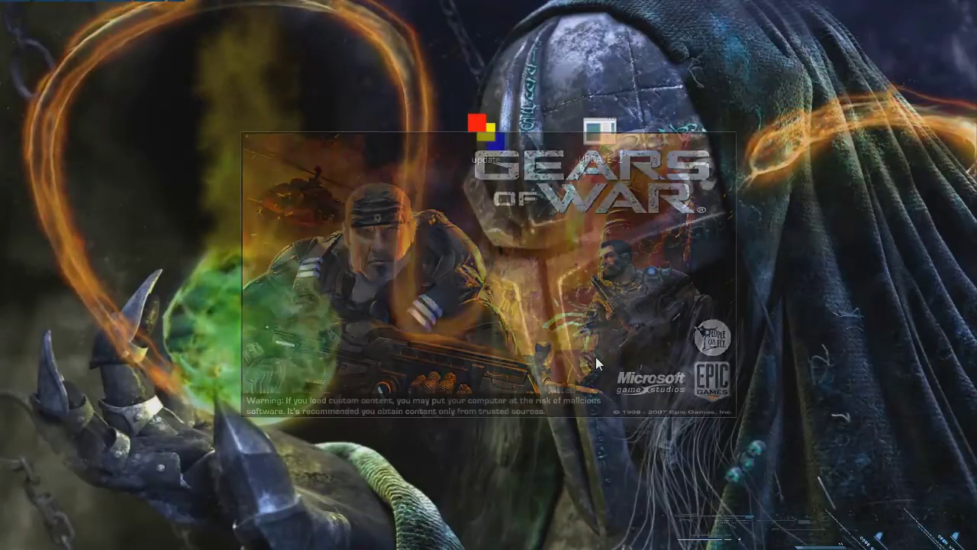
- Close the stray ASUS Update window and acknowledge the Startup.exe message
left_click(402, 106)
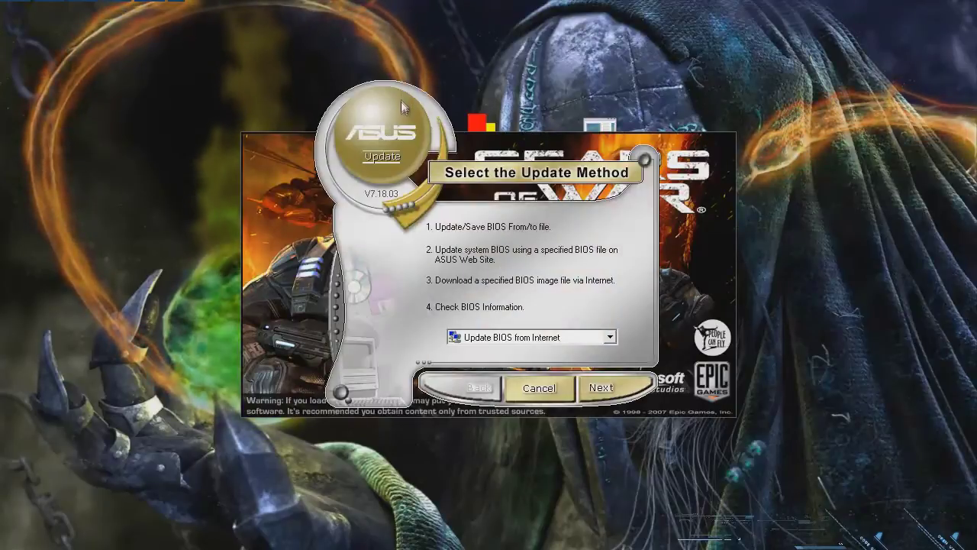
left_click(539, 387)
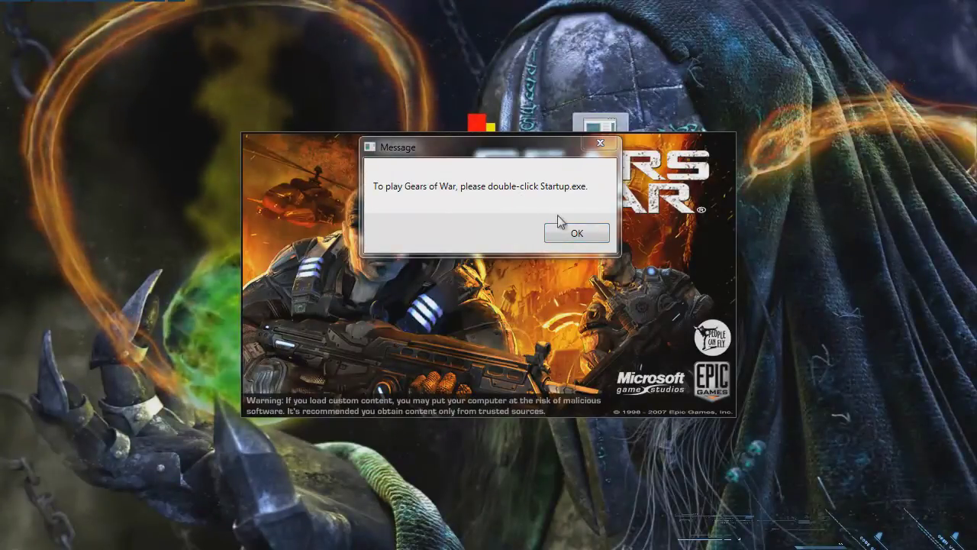
left_click(573, 234)
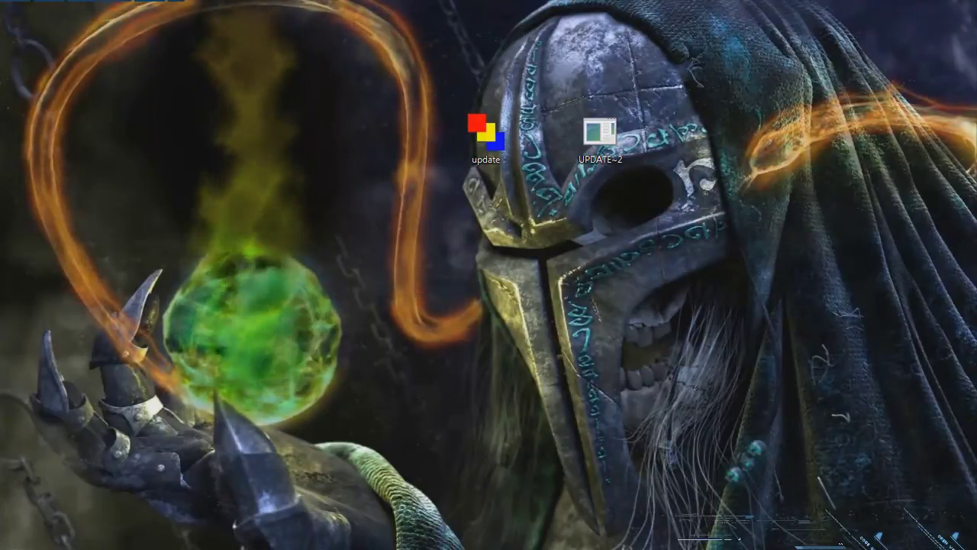
key("super")
left_click(236, 456)
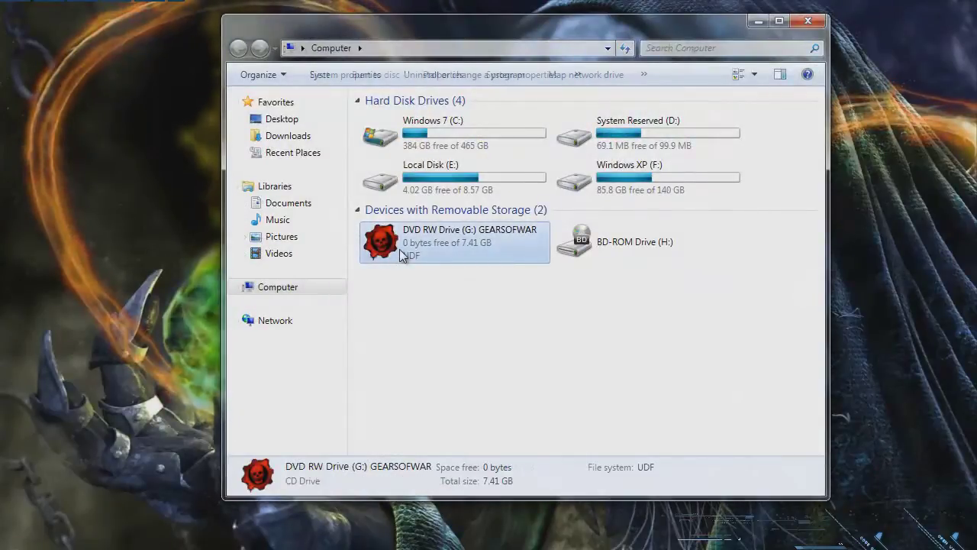
right_click(399, 249)
left_click(377, 305)
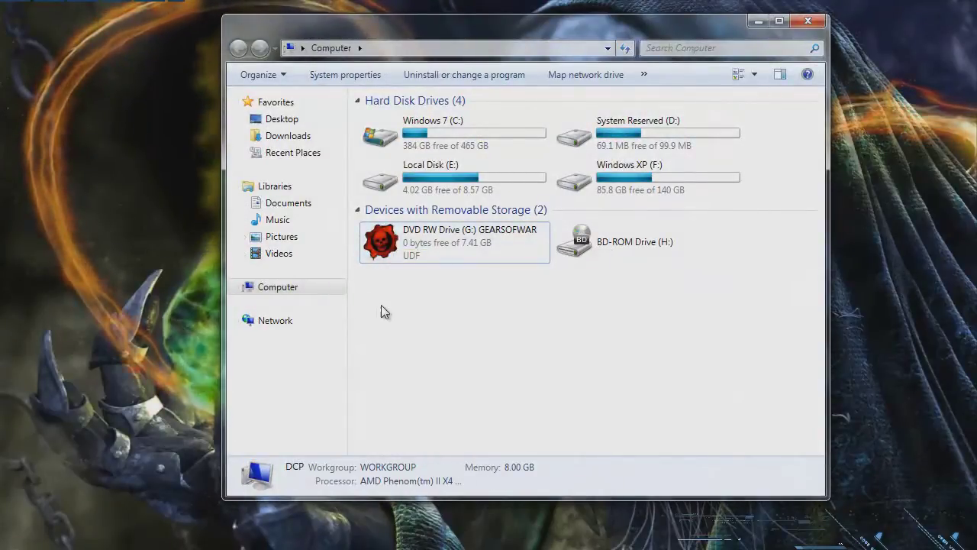
left_click(418, 253)
left_click(451, 339)
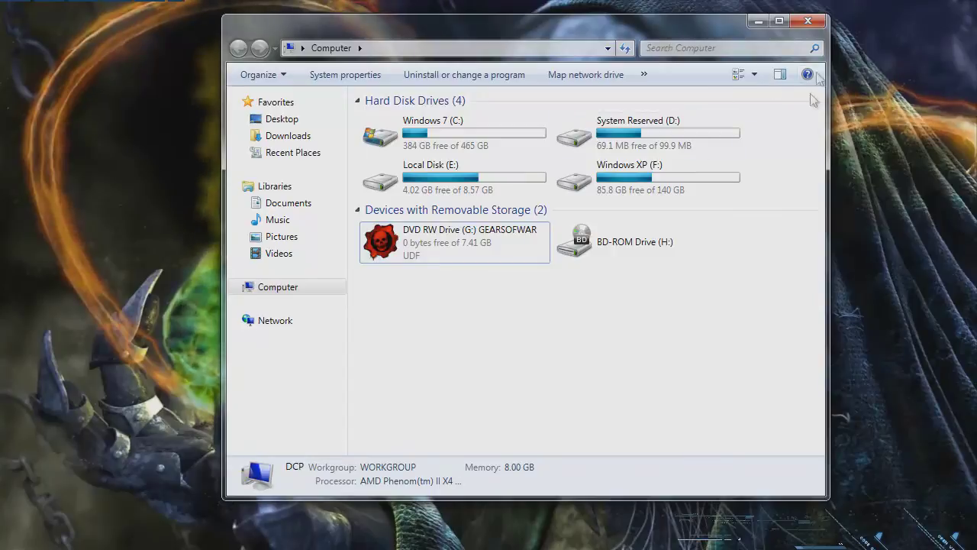
left_click(808, 21)
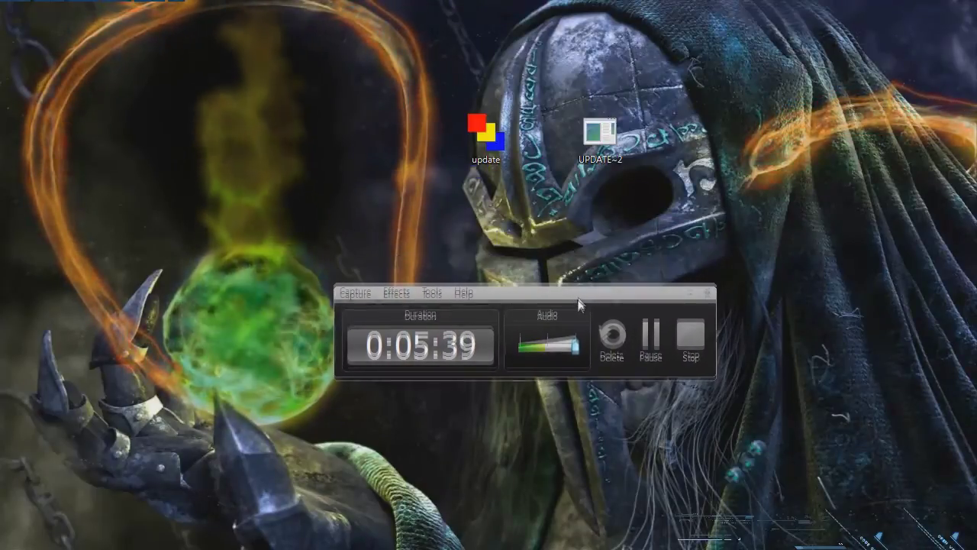
left_click_drag(577, 302, 559, 342)
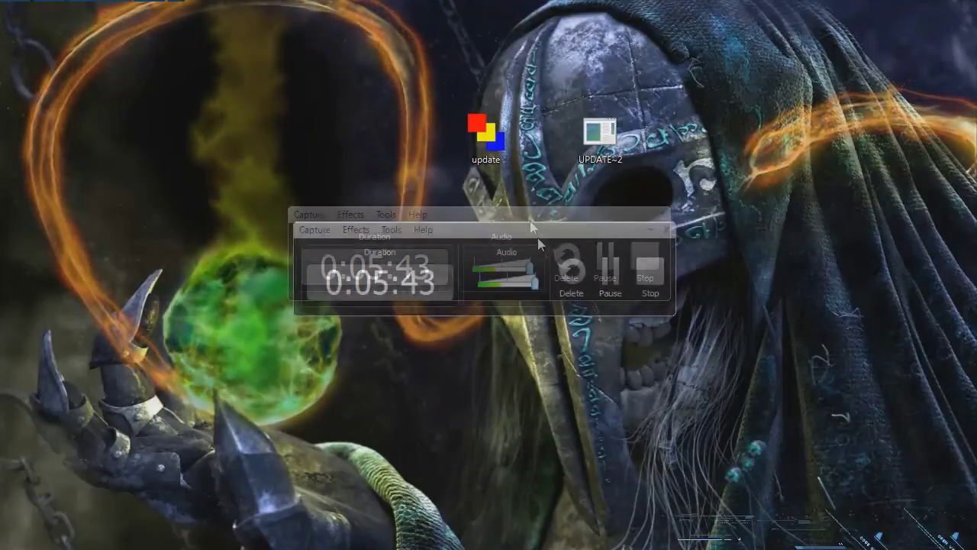
left_click_drag(559, 342, 564, 259)
left_click_drag(435, 76, 732, 220)
left_click(716, 218)
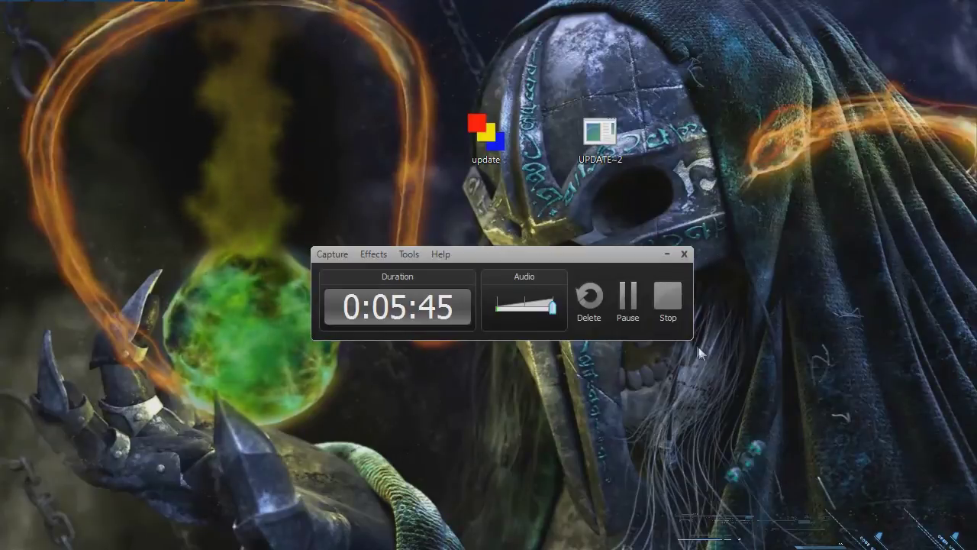